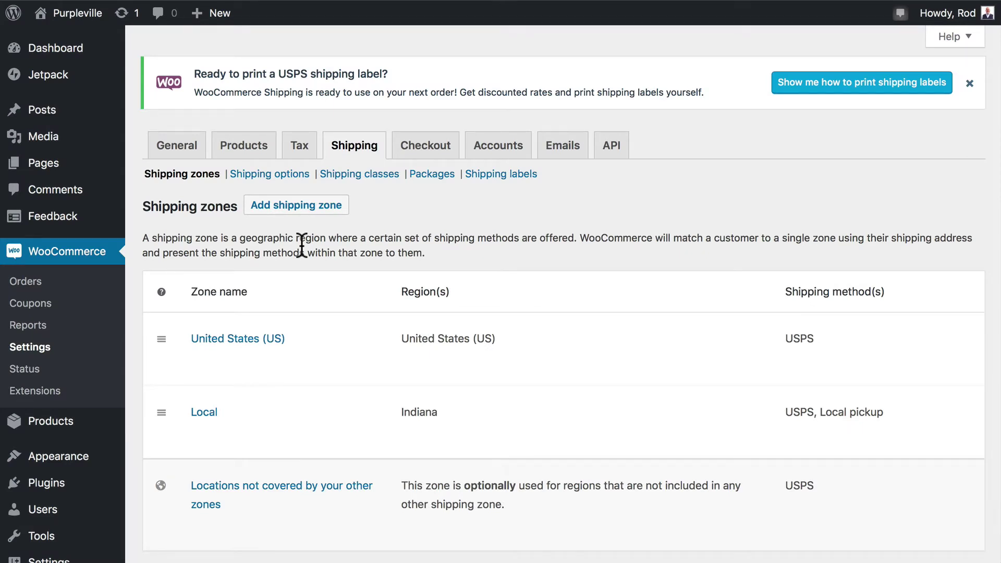
Step: Open the United States (US) shipping zone's edit page, which lists USPS as its method
mouse_move(256, 385)
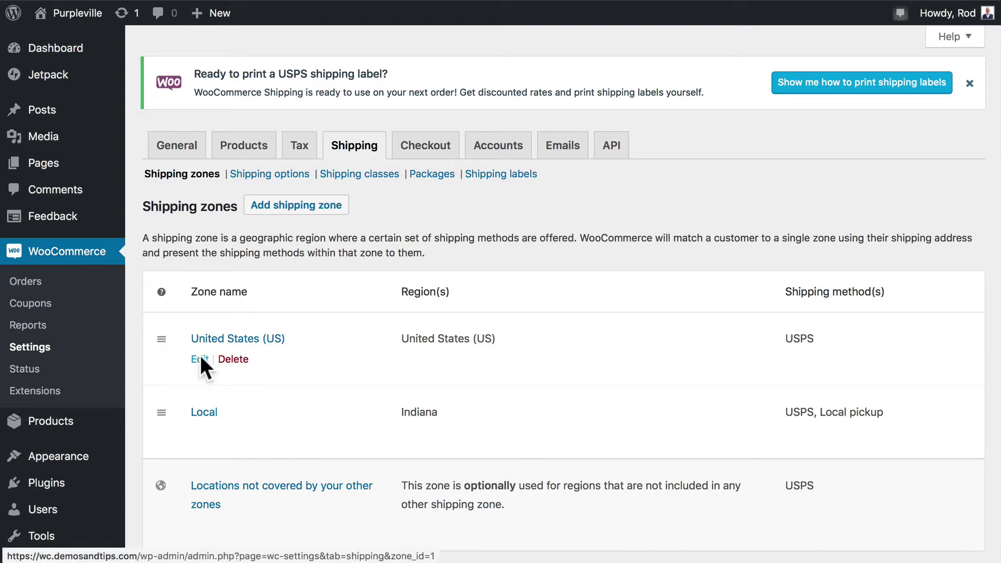
left_click(201, 358)
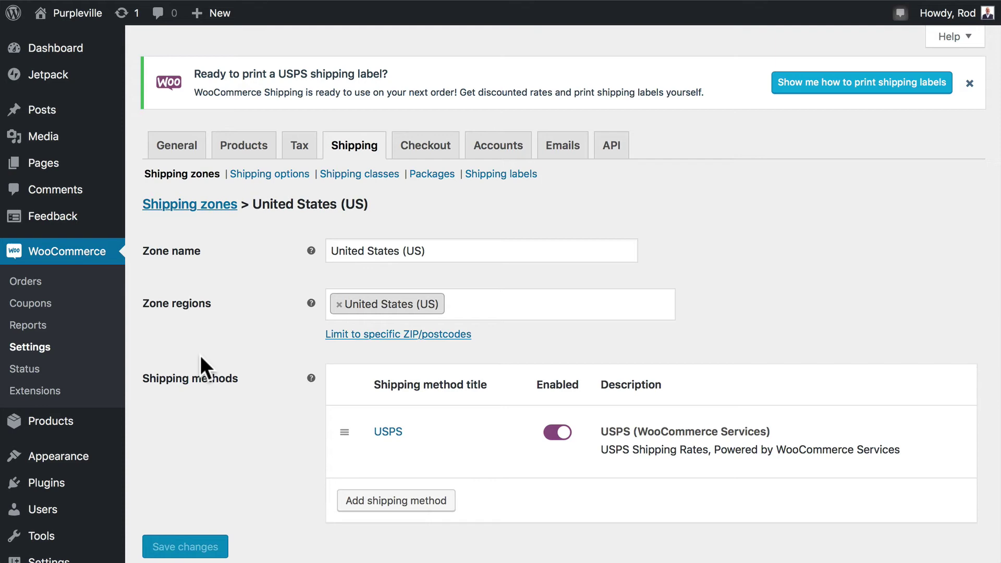
scroll(201, 356, "down", 3)
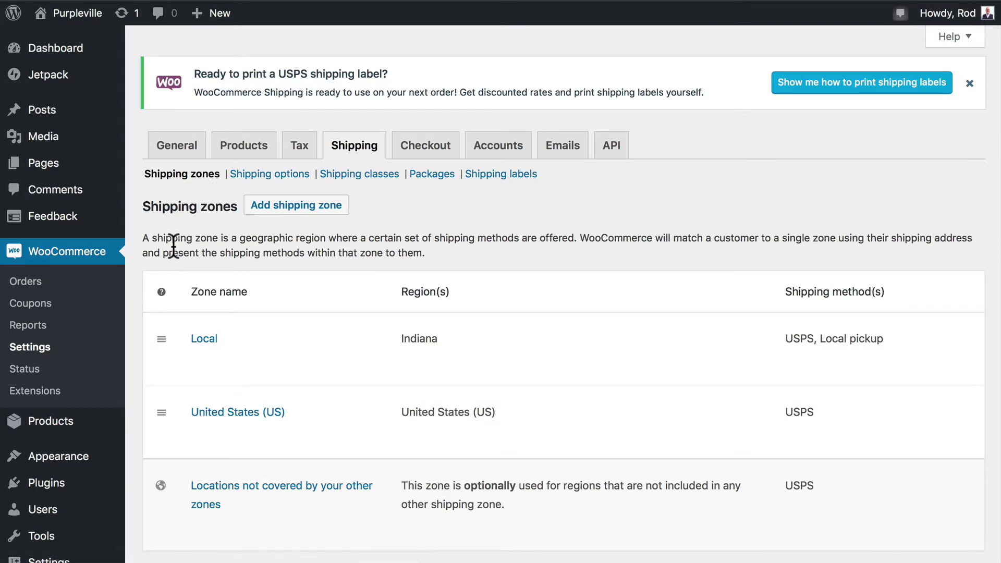
mouse_move(250, 347)
mouse_move(266, 429)
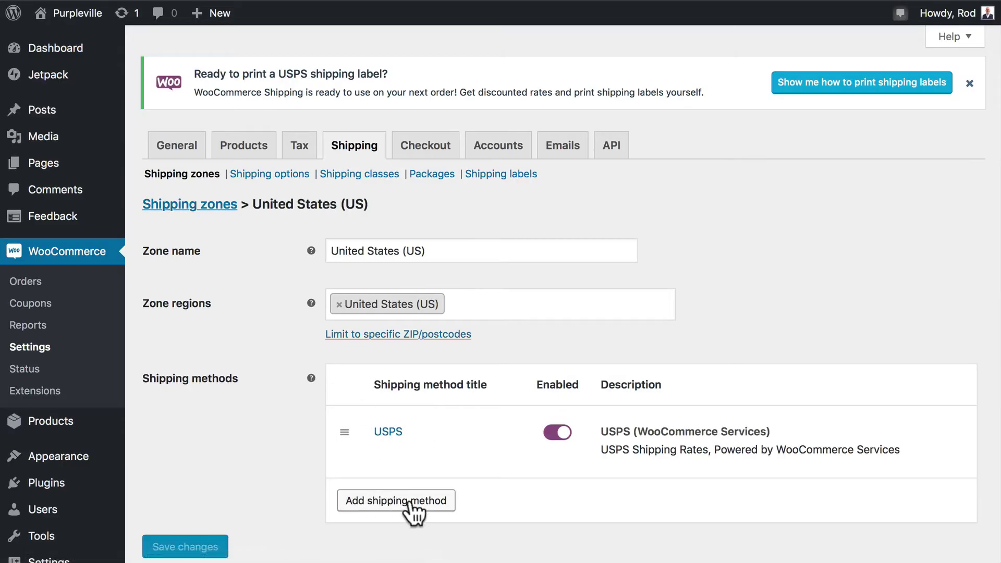
Step: Add Free shipping to the United States (US) zone as a second method alongside USPS
left_click(399, 502)
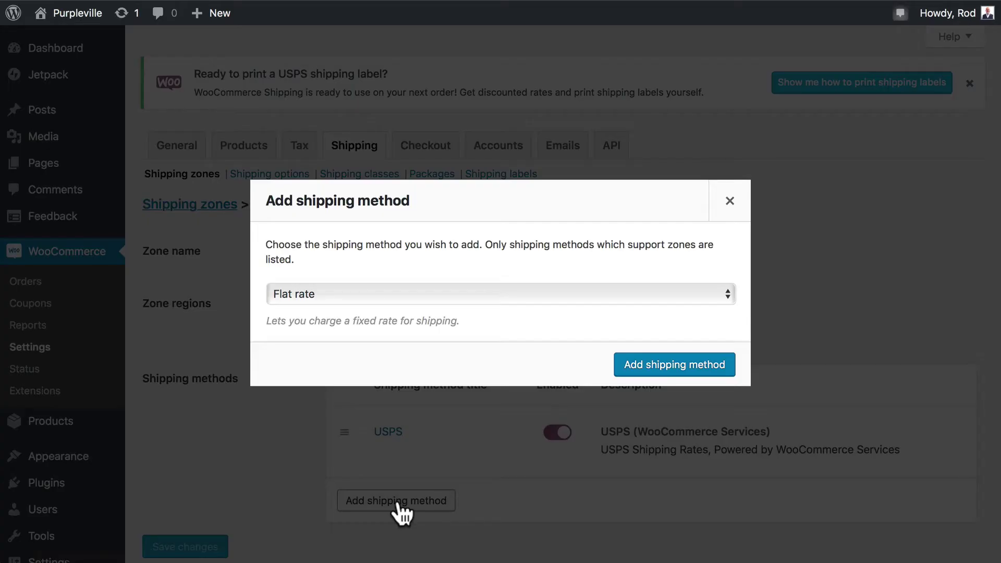
left_click(352, 294)
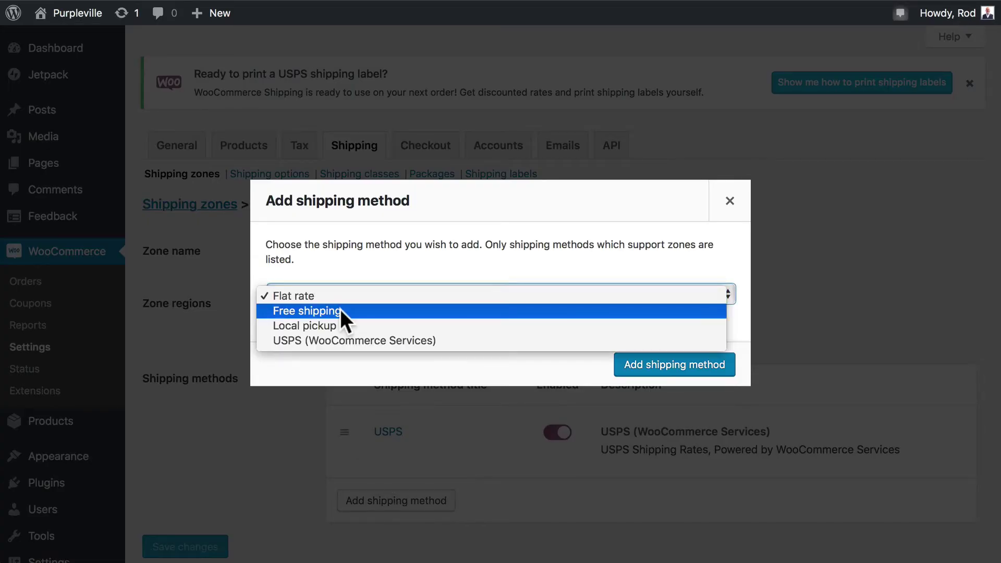
left_click(341, 311)
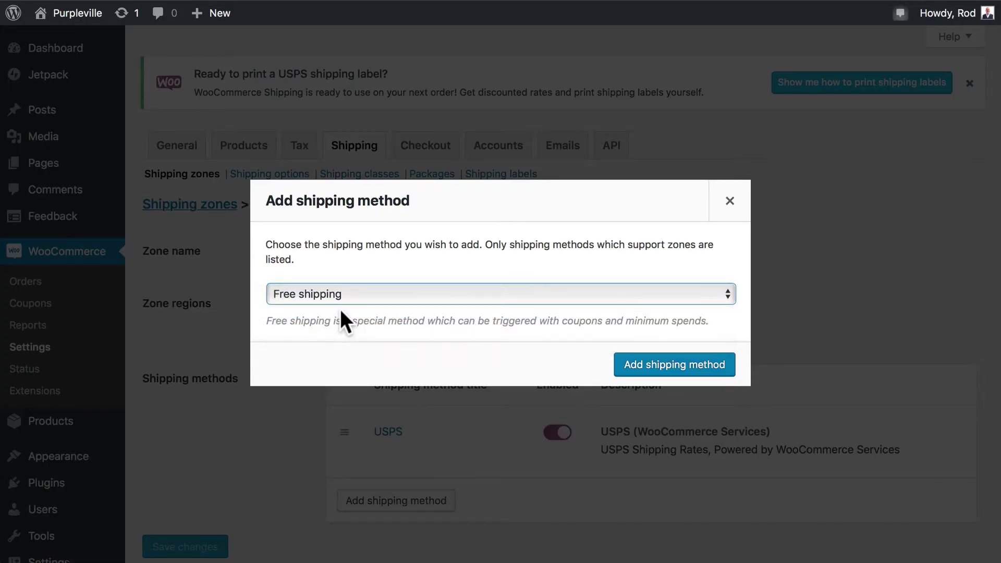
left_click(675, 365)
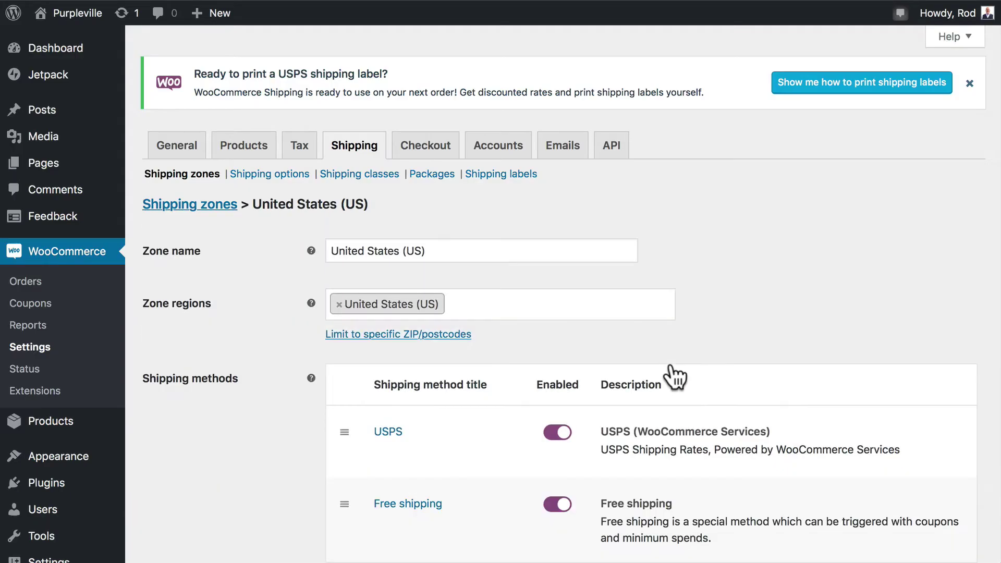
scroll(674, 374, "down", 3)
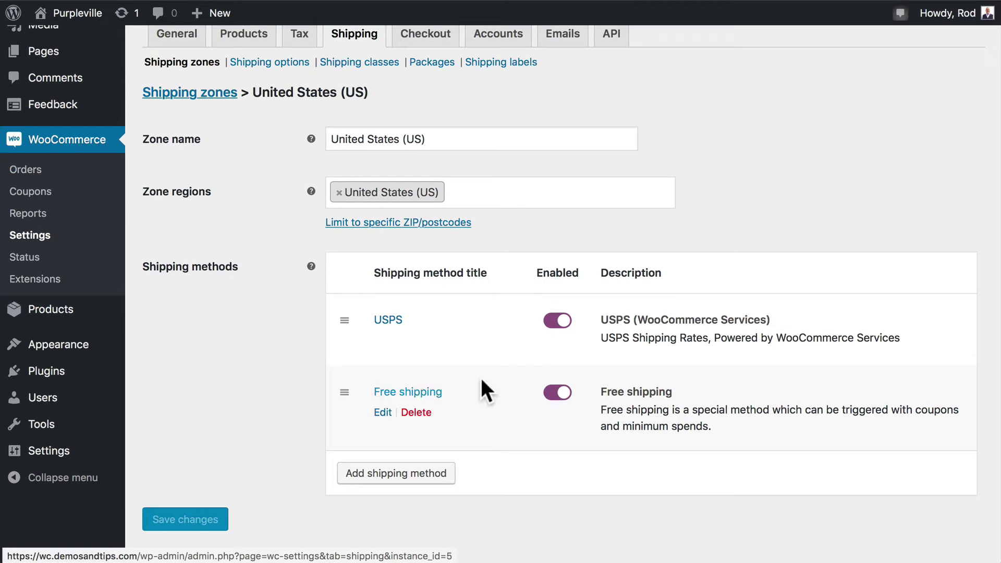
Step: Open the US Free shipping settings and expand the 'Free shipping requires...' choices
left_click(383, 413)
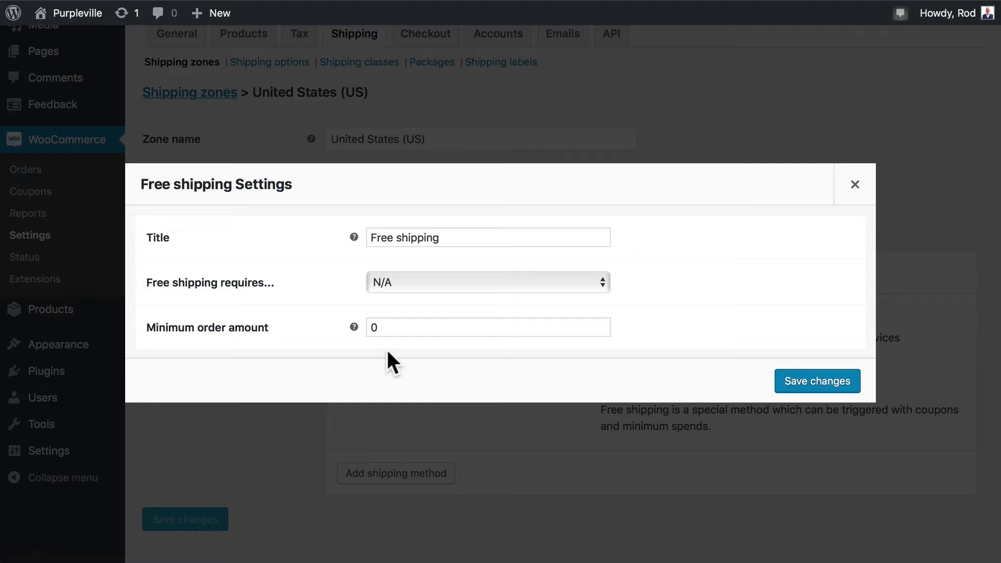
key("Tab")
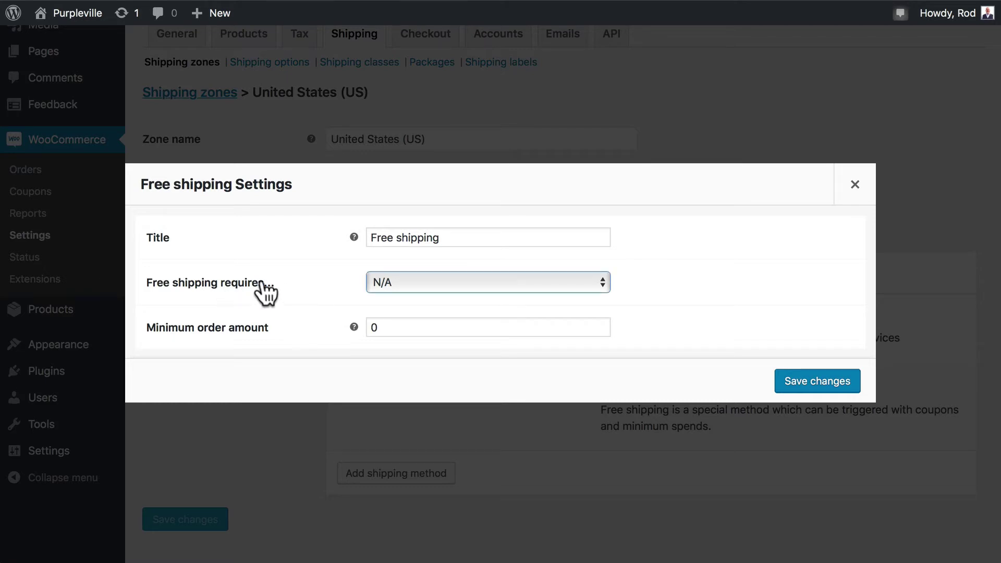
left_click(390, 283)
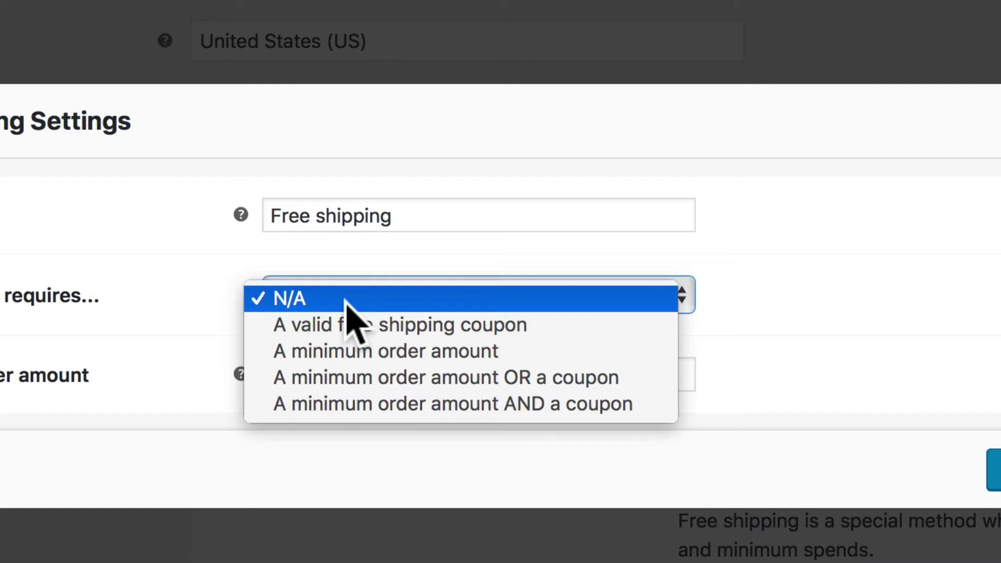
Step: Set US free shipping to require a minimum order amount of 40
left_click(355, 352)
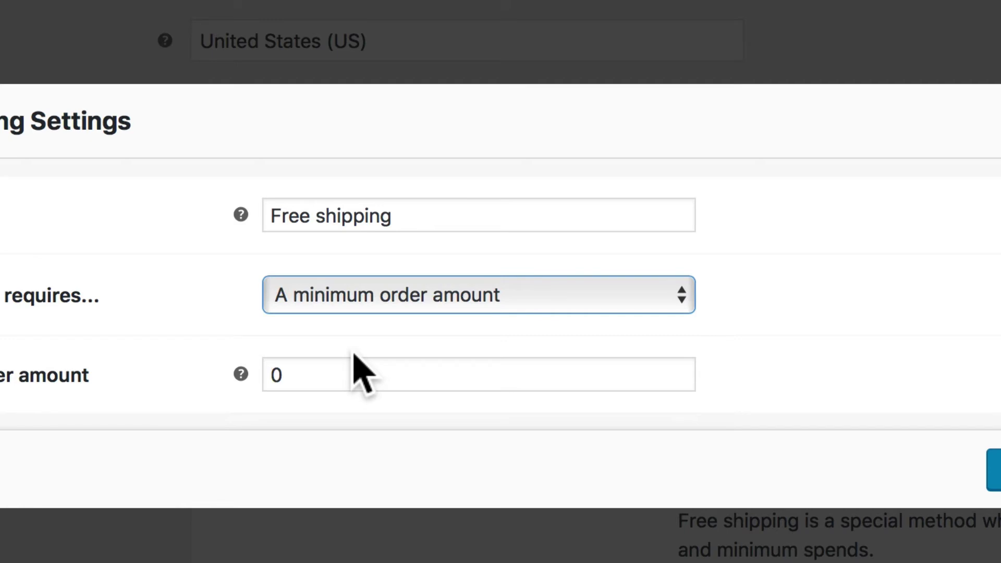
left_click(354, 360)
type("40")
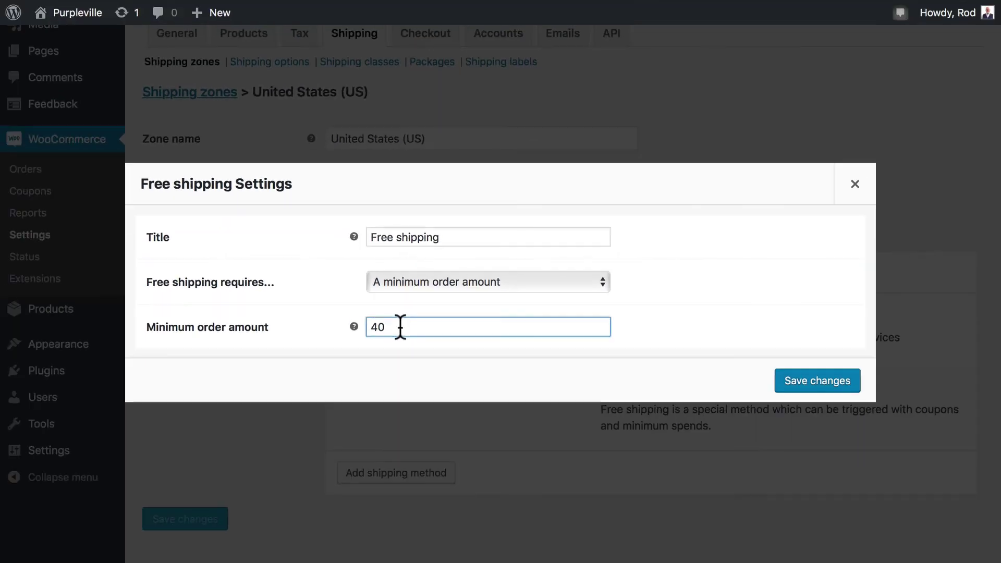
Step: Save the US Free shipping settings and go back to the shipping zones list
left_click(799, 391)
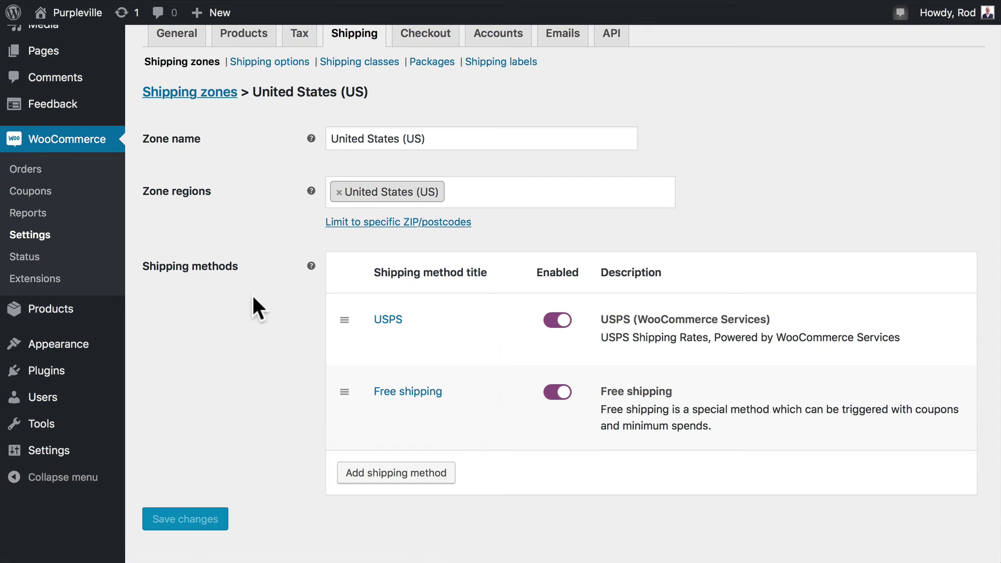
left_click(197, 96)
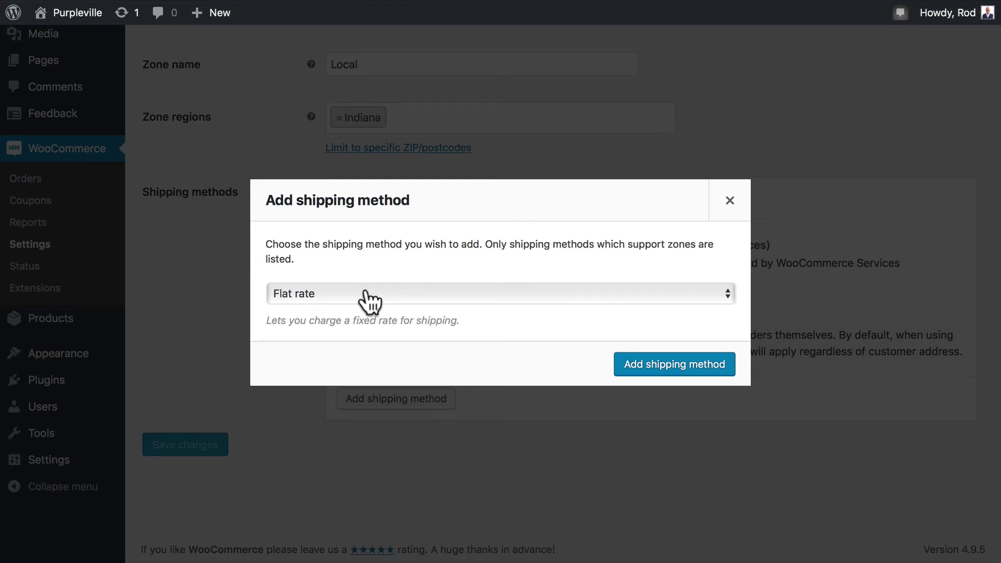
scroll(370, 301, "up", 3)
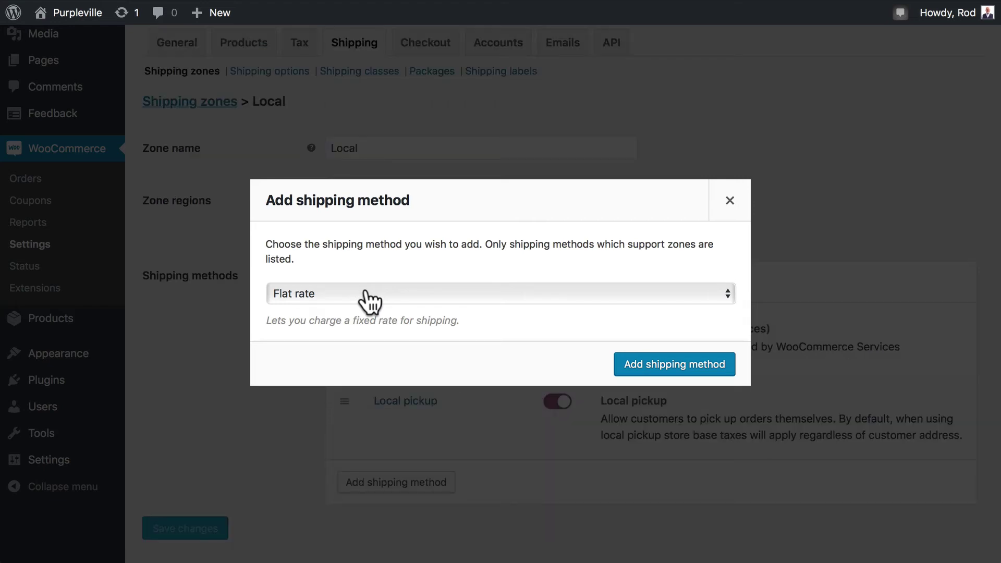
Step: Add Free shipping to the Local (Indiana) zone after USPS and Local pickup
left_click(367, 292)
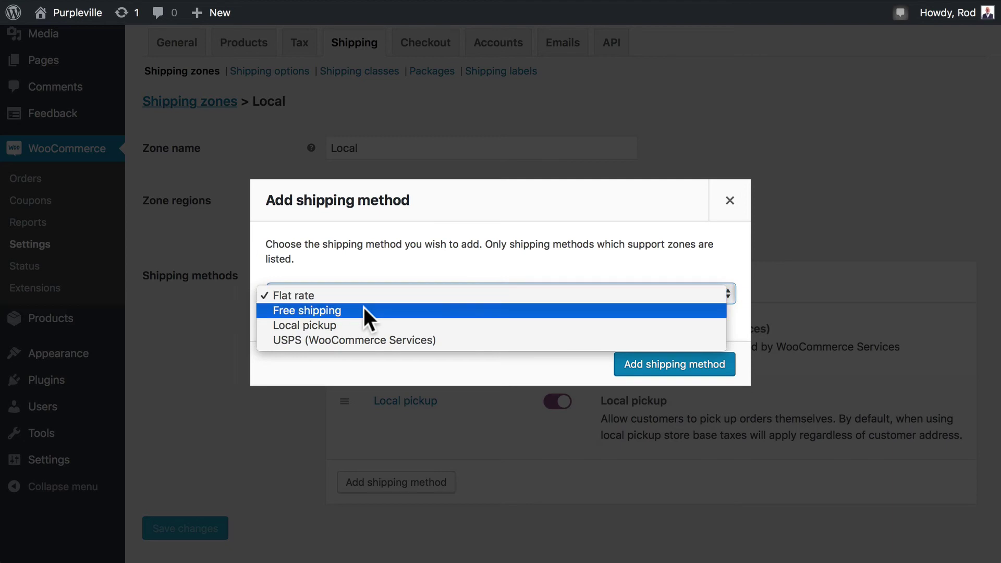
left_click(364, 310)
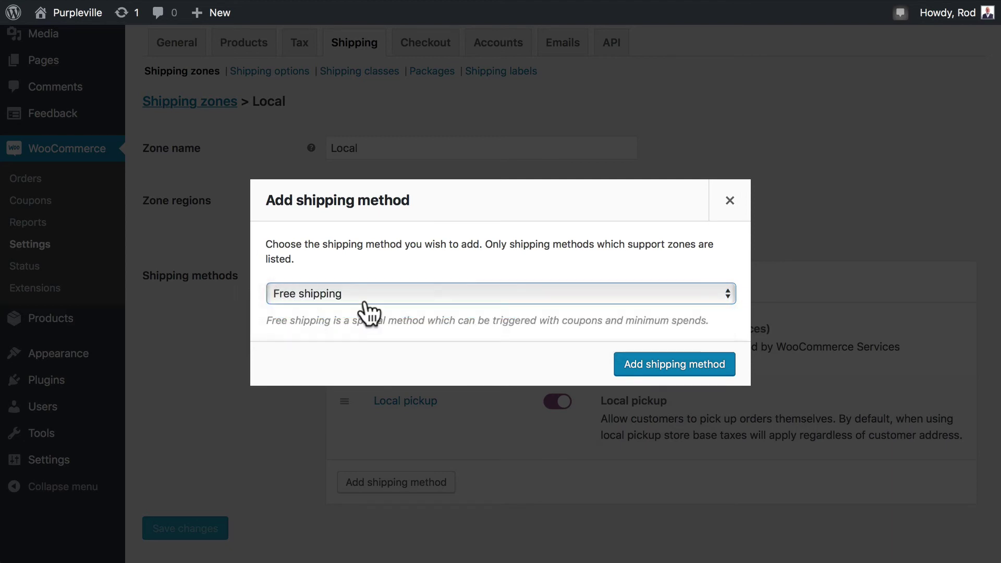
left_click(670, 367)
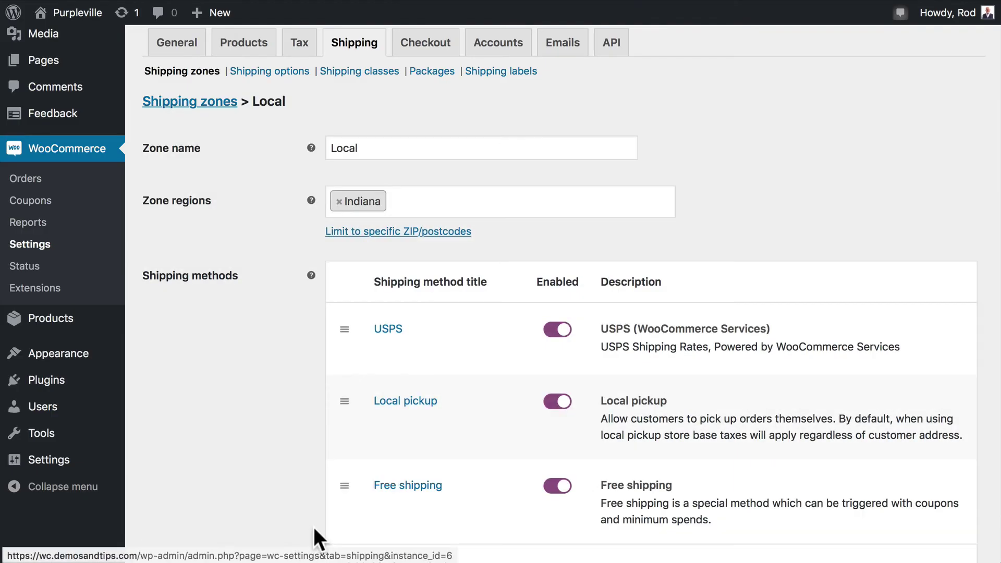
Step: Make the Local zone's Free shipping require a 40 minimum order amount and save it
left_click(383, 506)
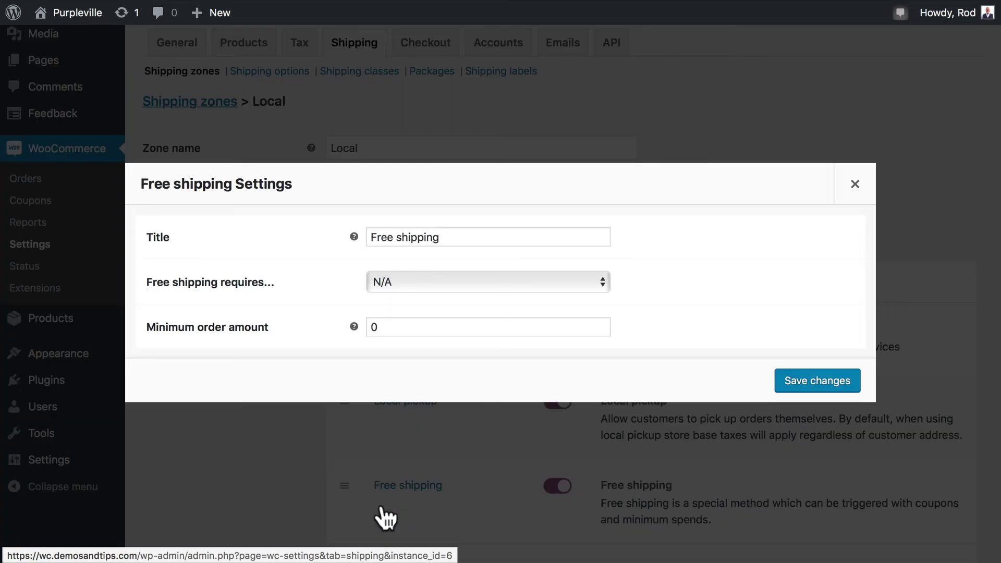
left_click(422, 277)
left_click(423, 315)
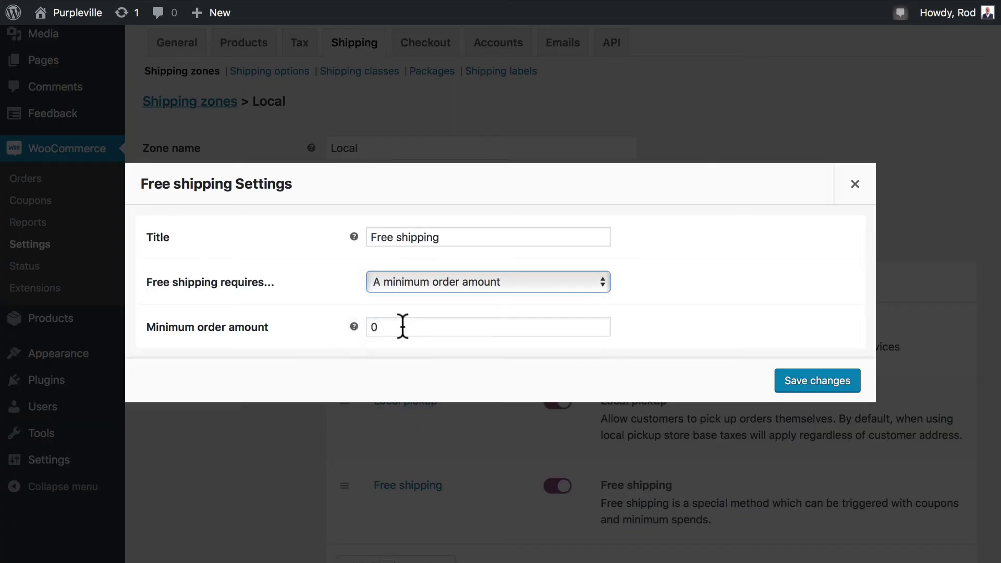
left_click(402, 326)
key("BackSpace")
type("40")
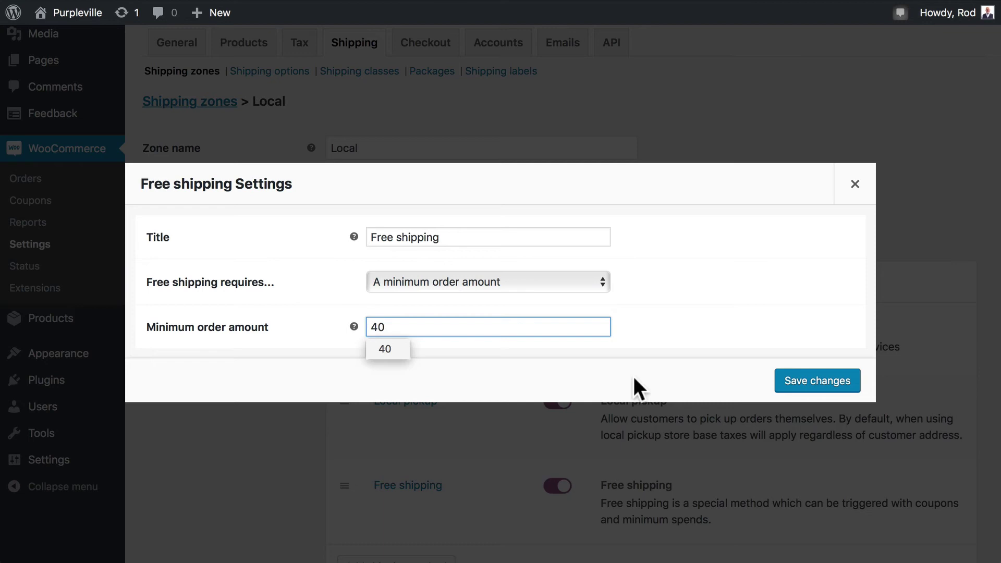
left_click(820, 387)
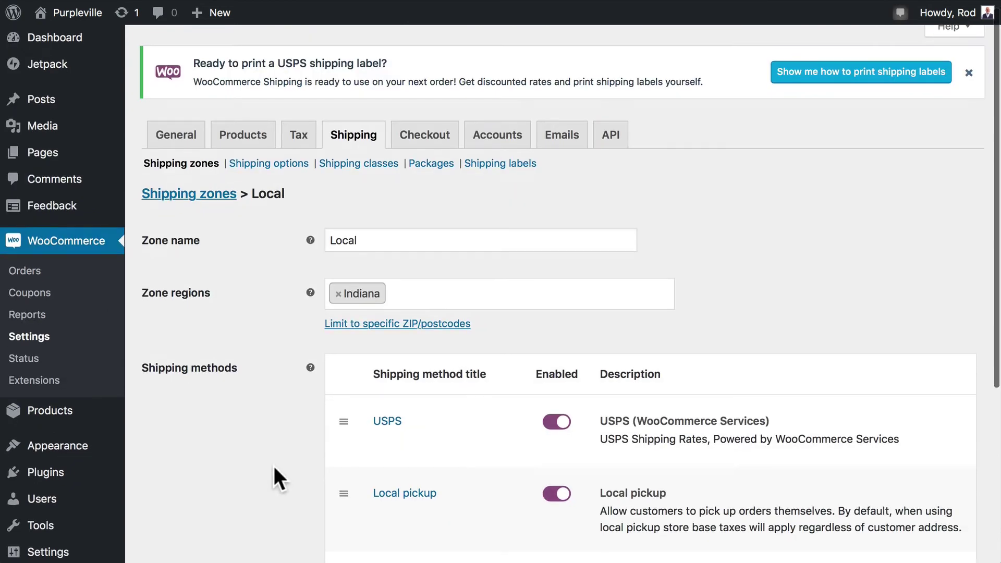
Step: Reorder the Local zone methods to Free shipping, then Local pickup, then USPS
scroll(274, 464, "down", 3)
mouse_move(509, 536)
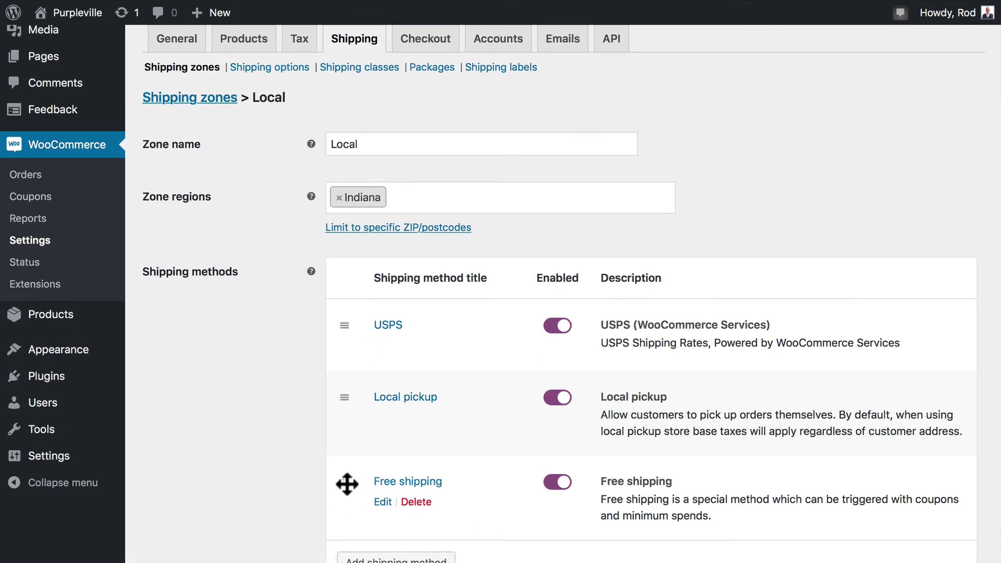
left_click_drag(347, 484, 351, 202)
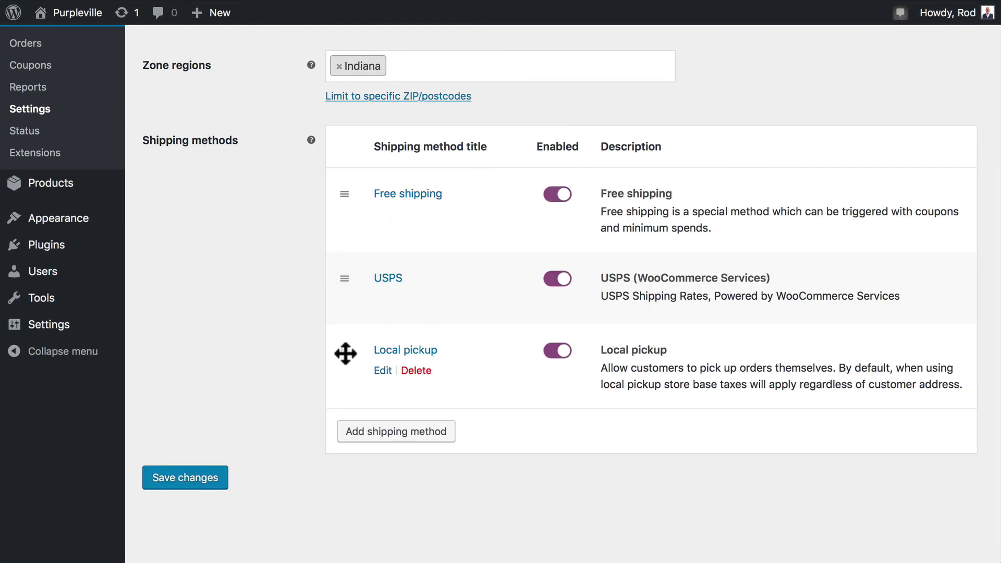
left_click_drag(346, 353, 348, 279)
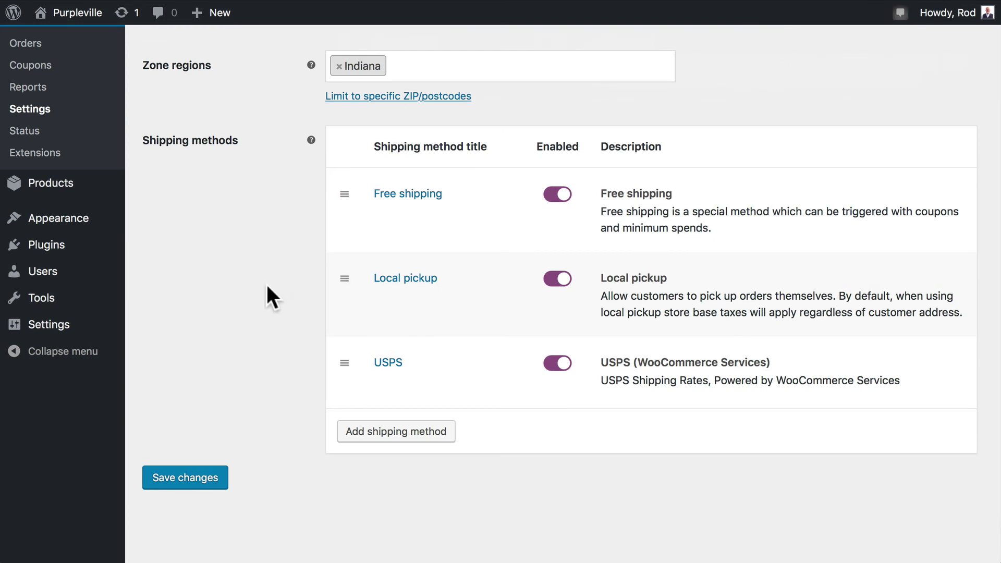
Step: Save the new method order and add the Dinosaurs Are Awesome T-Shirt to the cart from T-Shirts
left_click(192, 481)
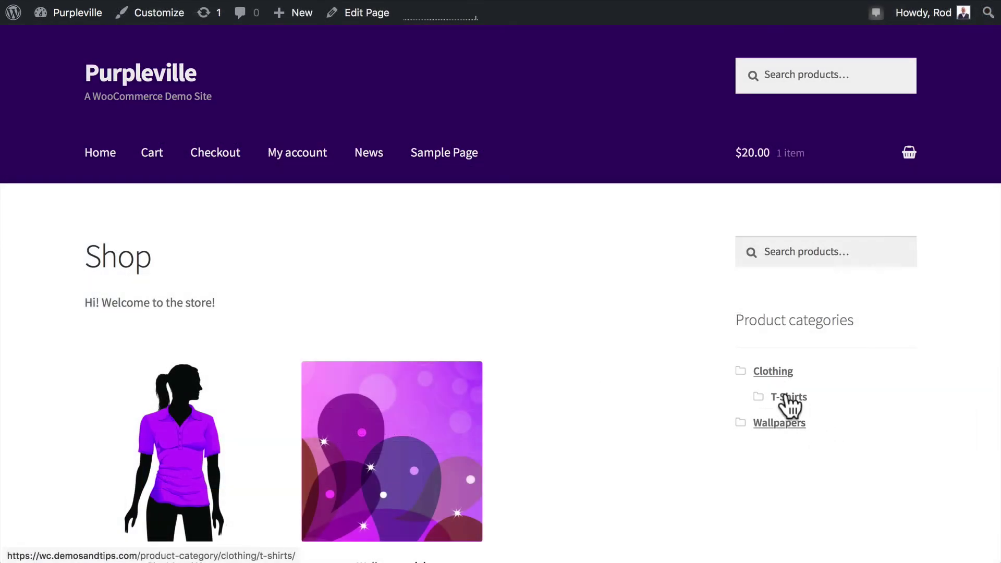
left_click(788, 399)
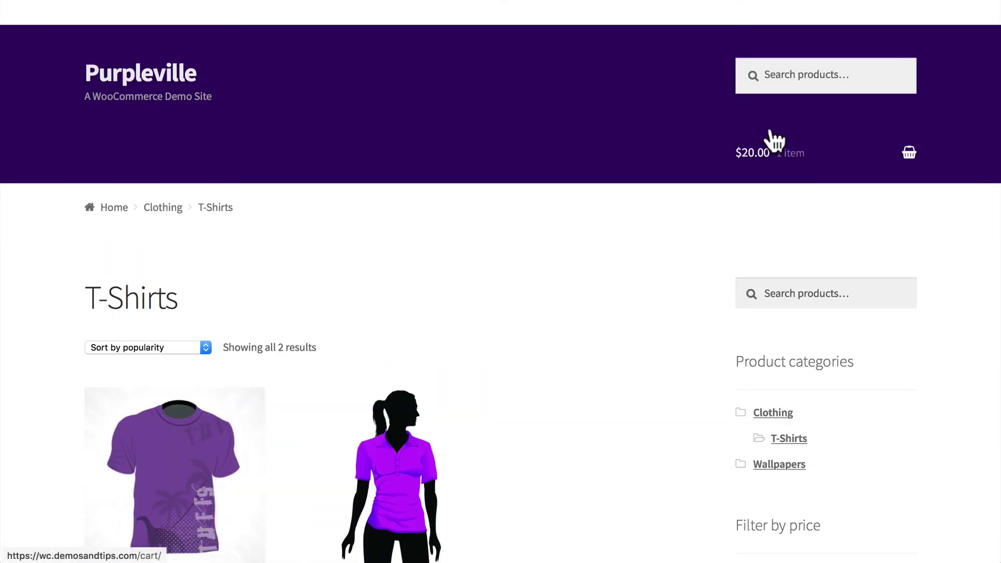
scroll(485, 407, "down", 3)
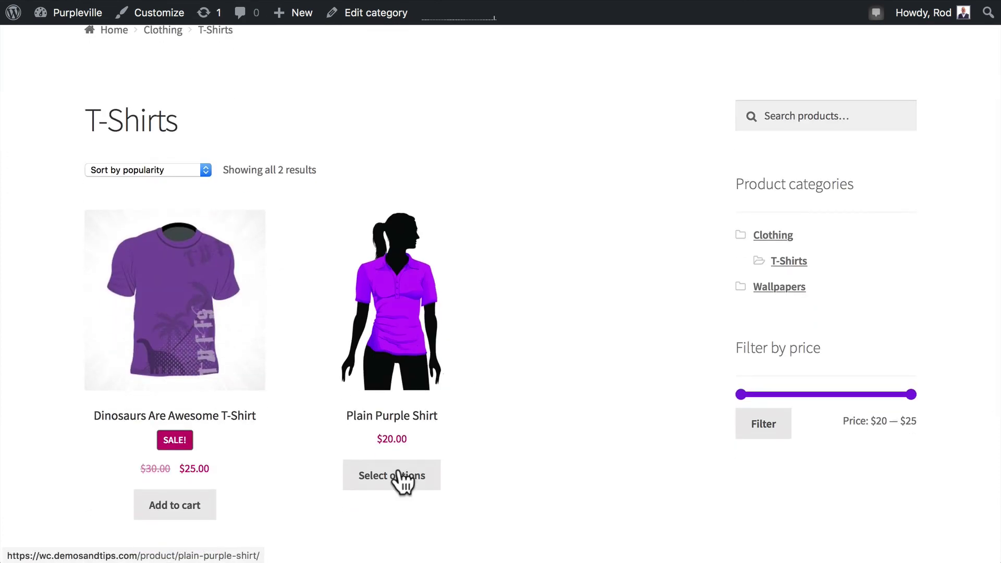
left_click(175, 507)
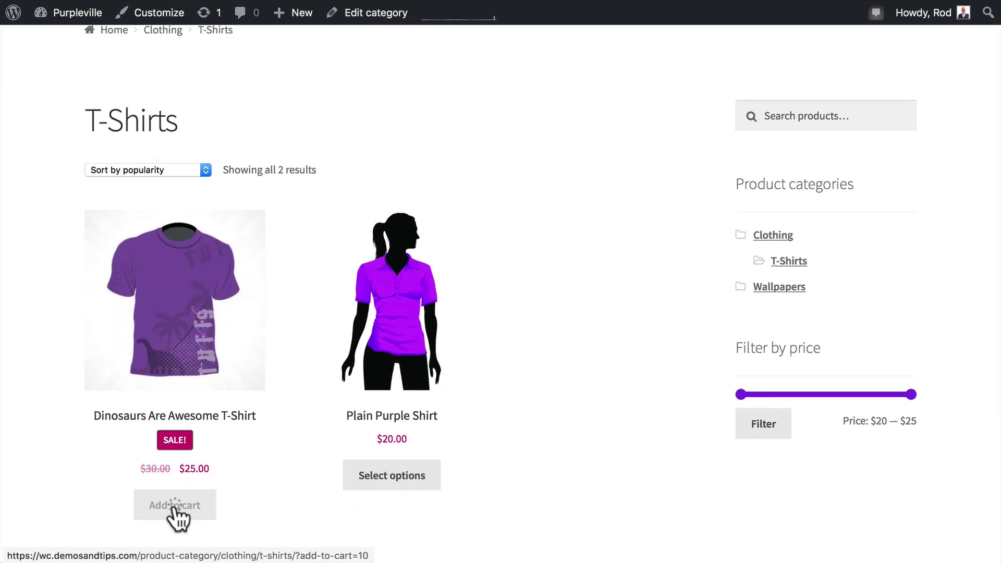
Step: Check the cart totals, where Free shipping is offered first for the $45.00 order
left_click(214, 505)
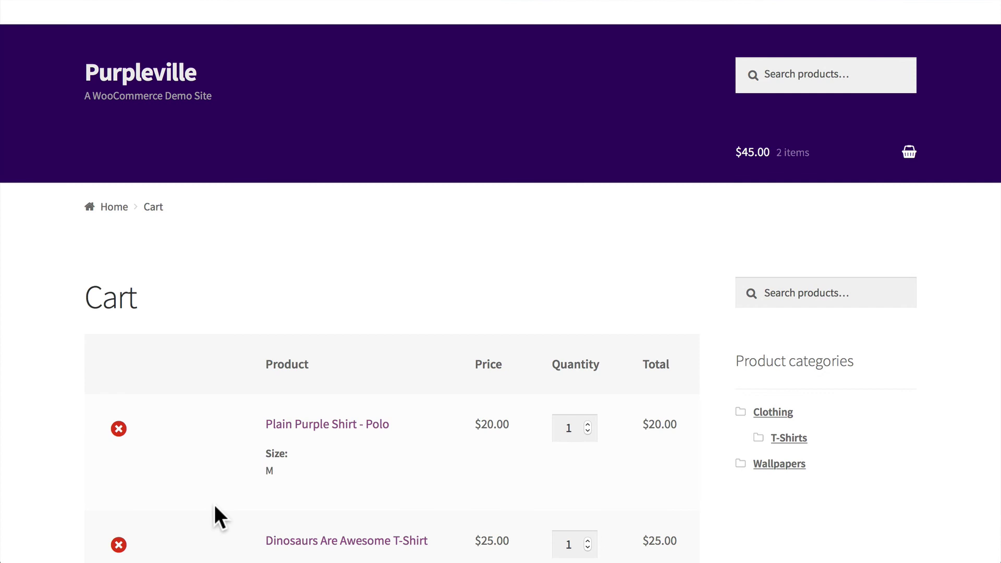
scroll(214, 502, "down", 3)
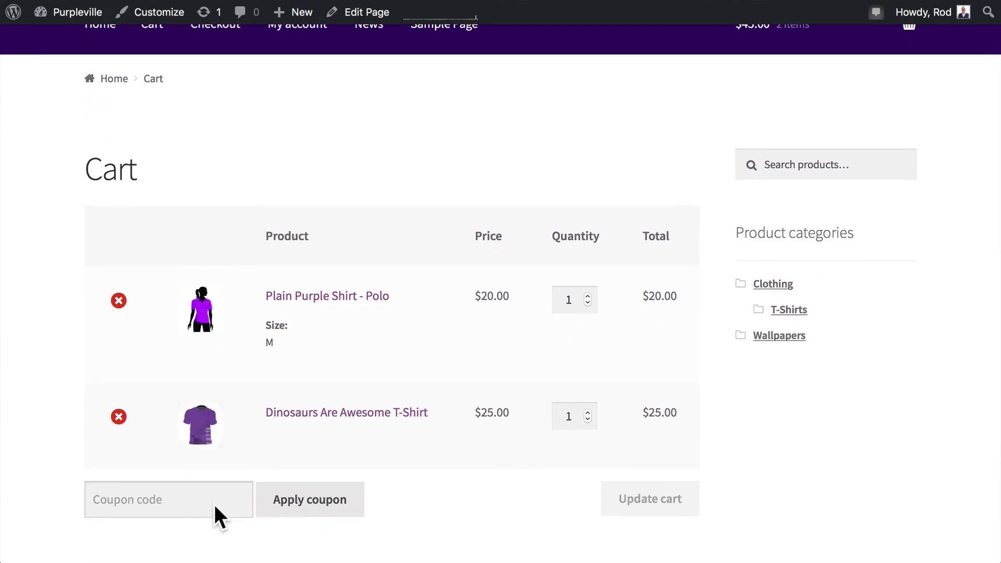
scroll(214, 502, "down", 5)
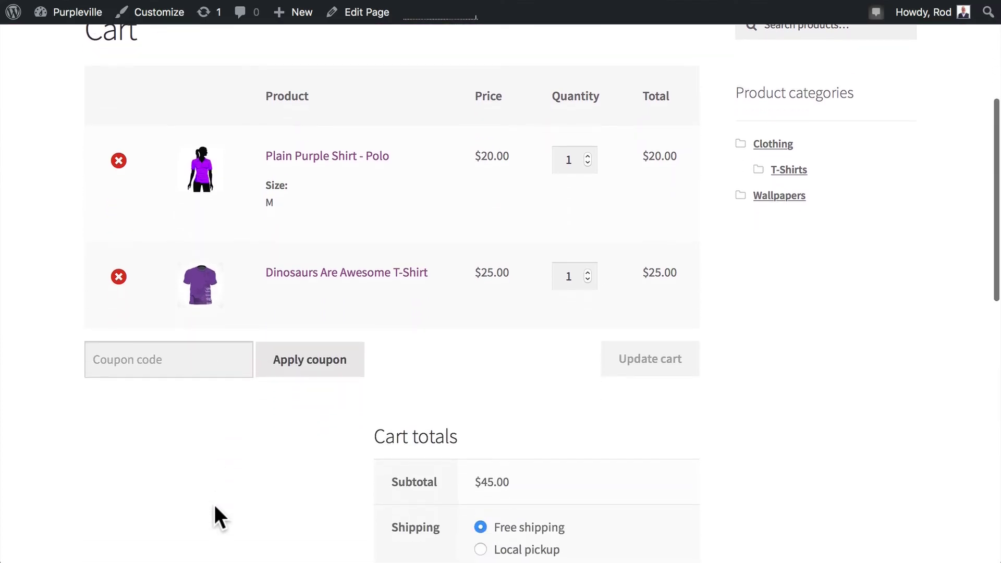
scroll(214, 503, "down", 1)
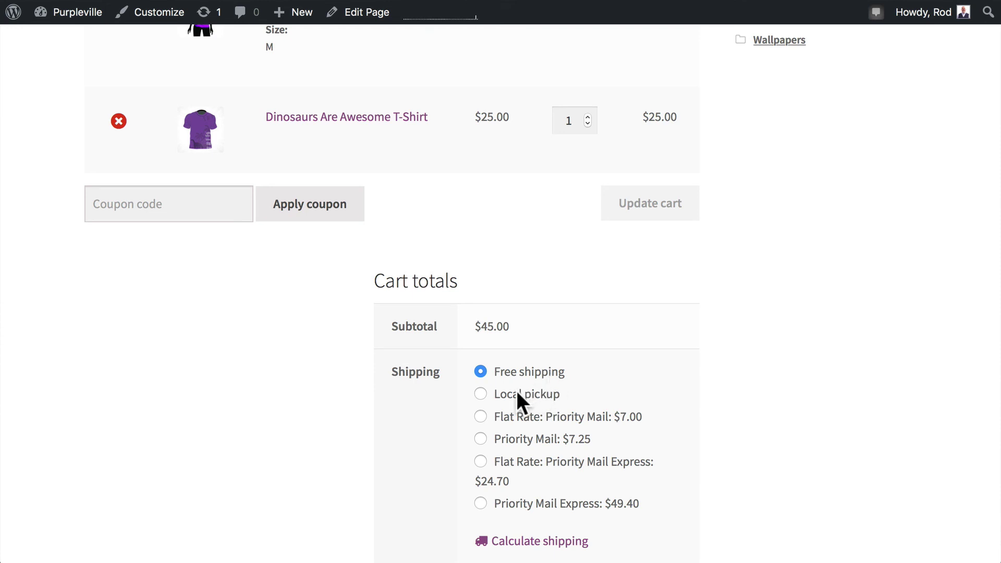
scroll(416, 408, "down", 3)
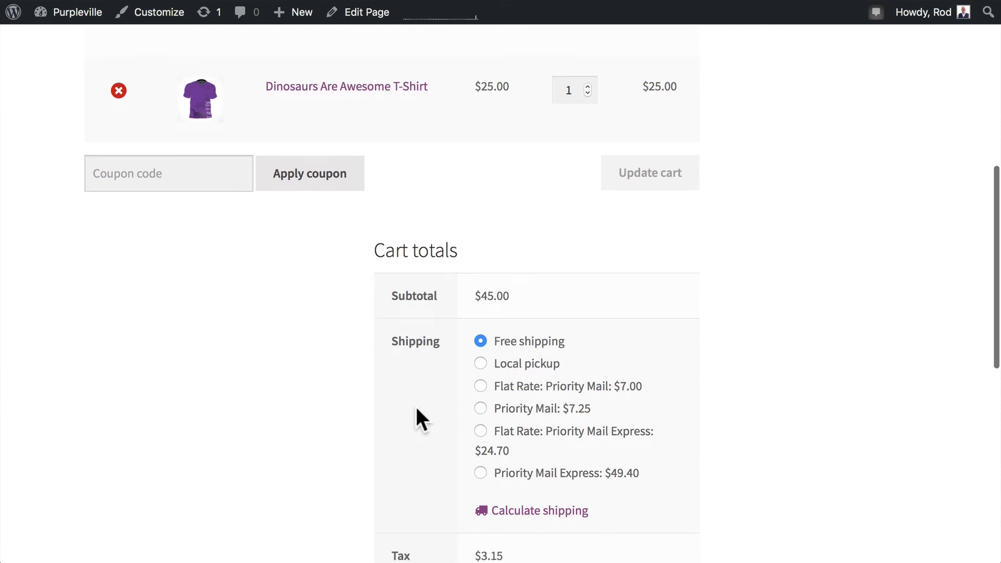